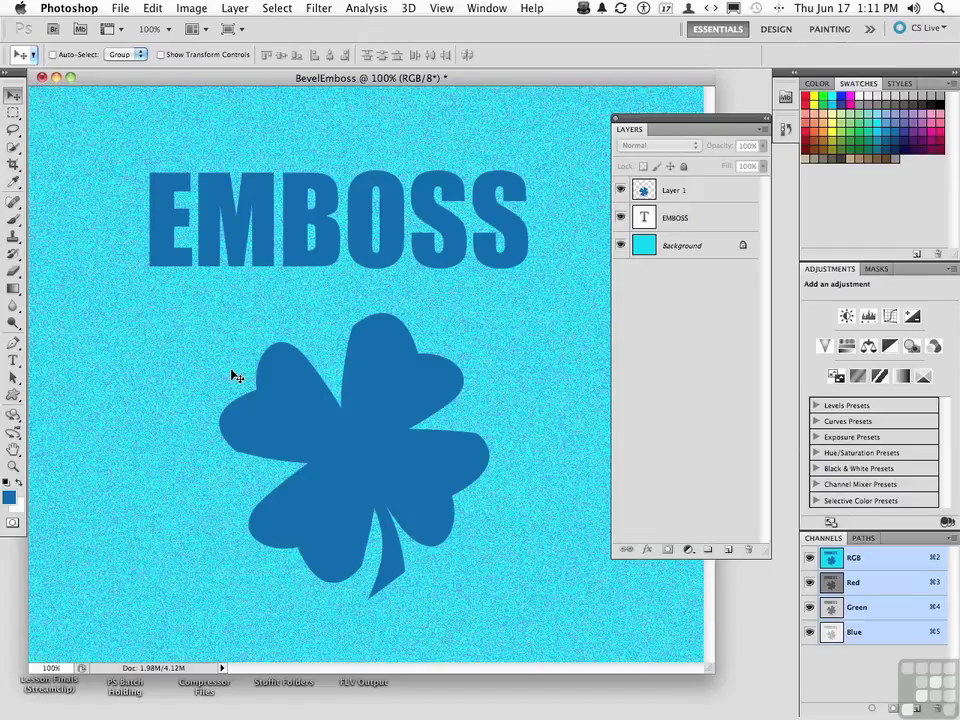
- Select the EMBOSS text layer in the Layers panel
click(684, 218)
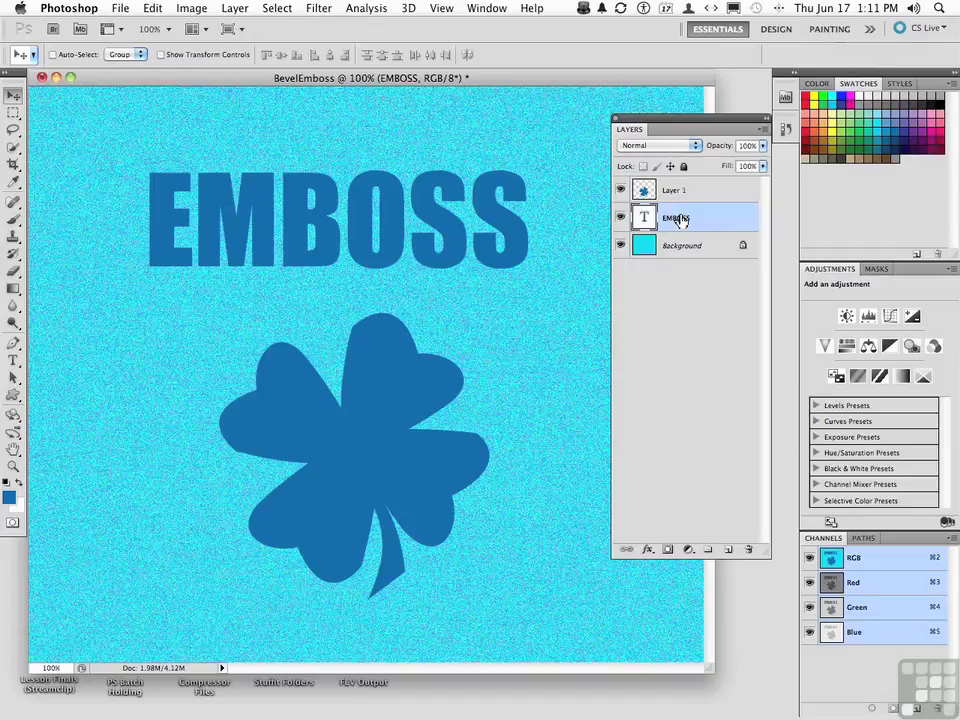
- Add a Bevel and Emboss layer style to the EMBOSS text
click(648, 549)
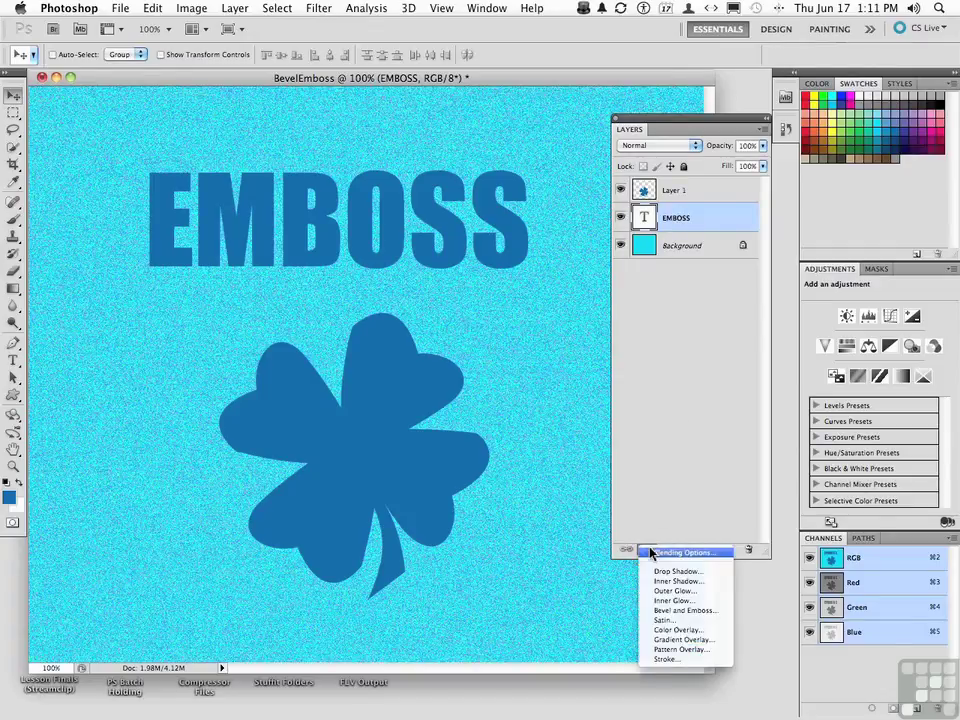
click(684, 610)
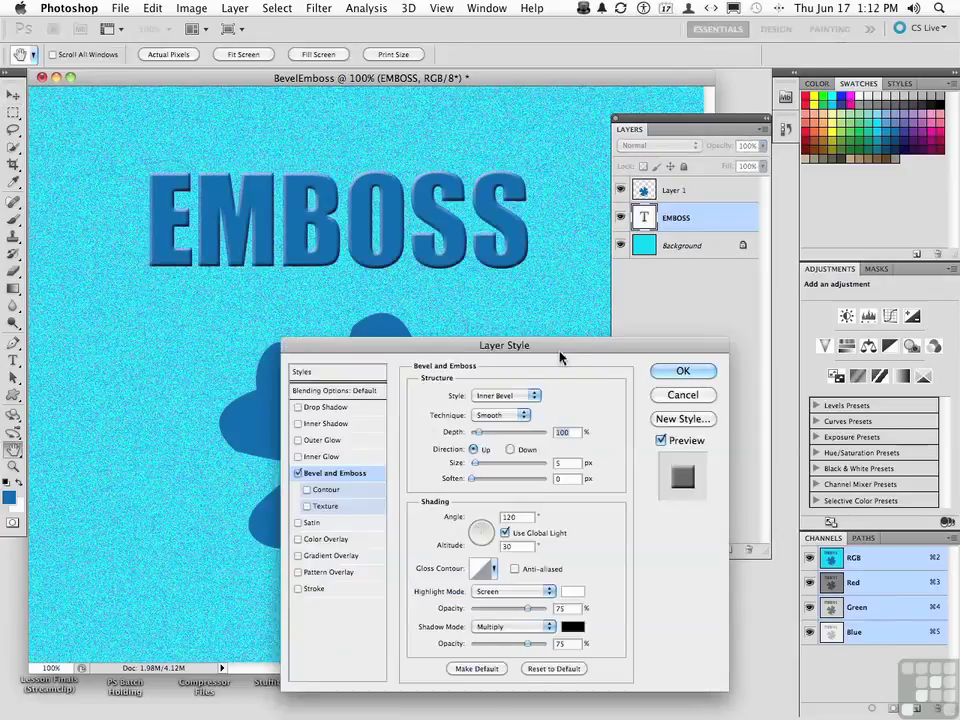
drag(560, 357, 581, 331)
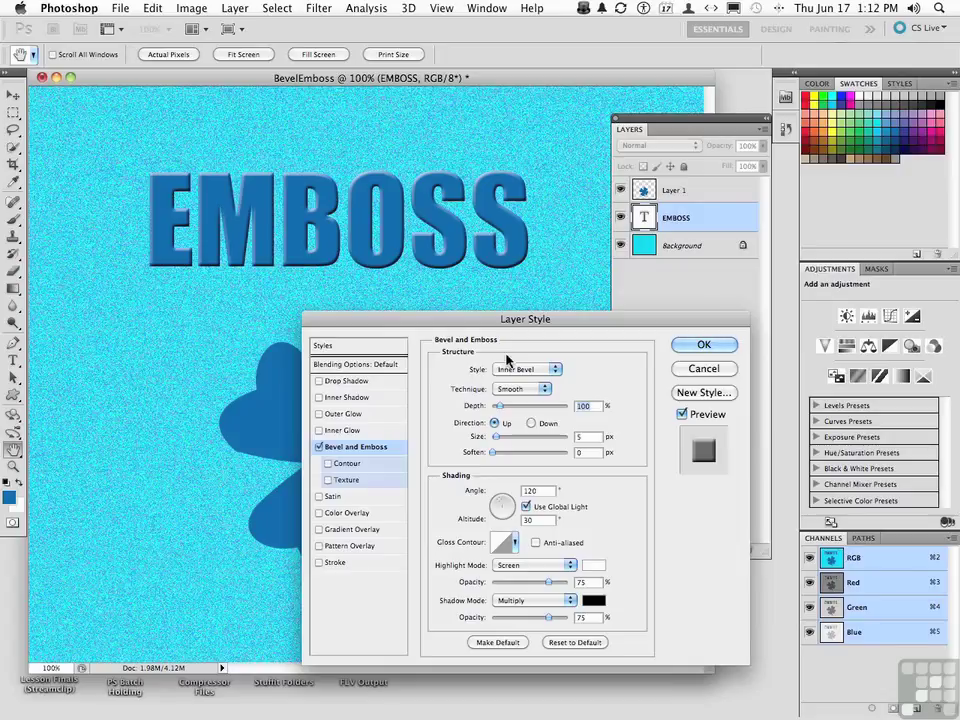
- Preview the Emboss and Pillow Emboss styles, then settle on Outer Bevel
click(528, 369)
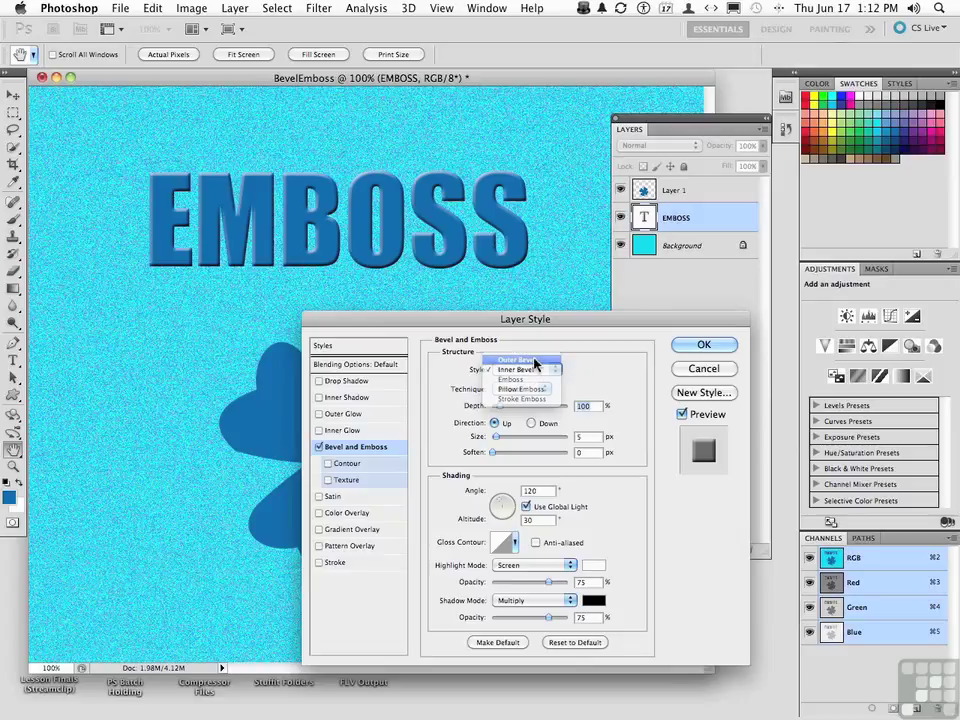
click(534, 370)
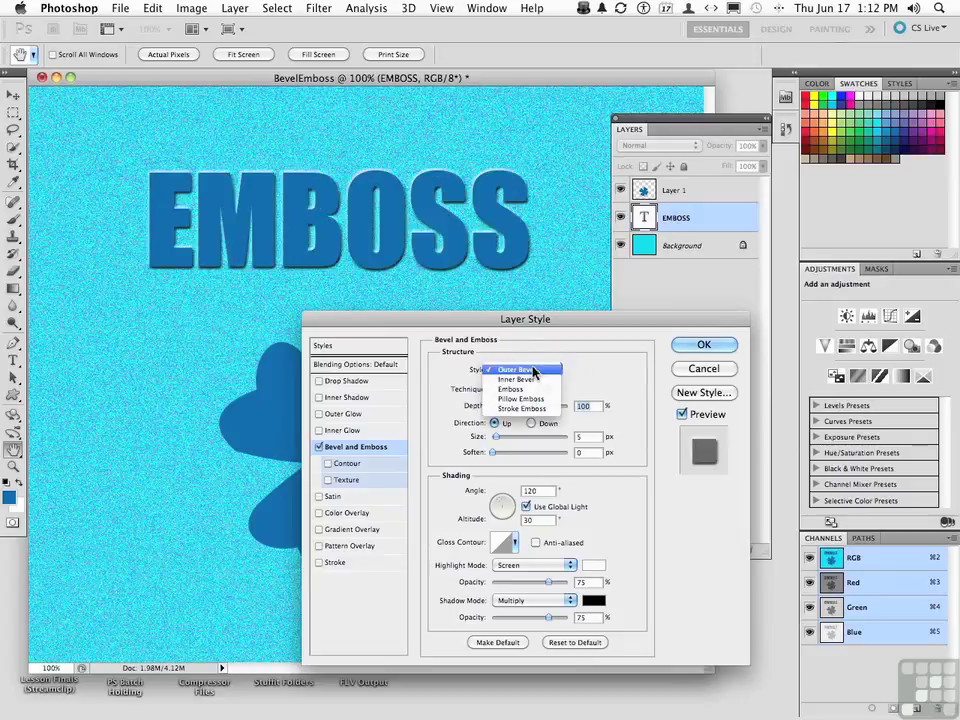
click(515, 389)
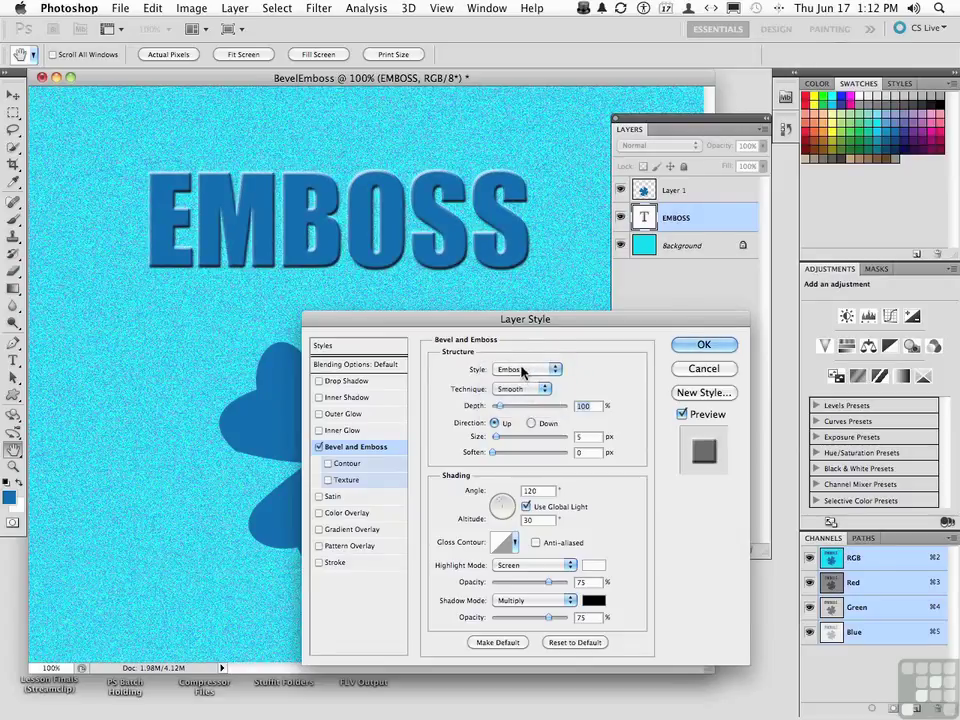
click(522, 371)
click(523, 380)
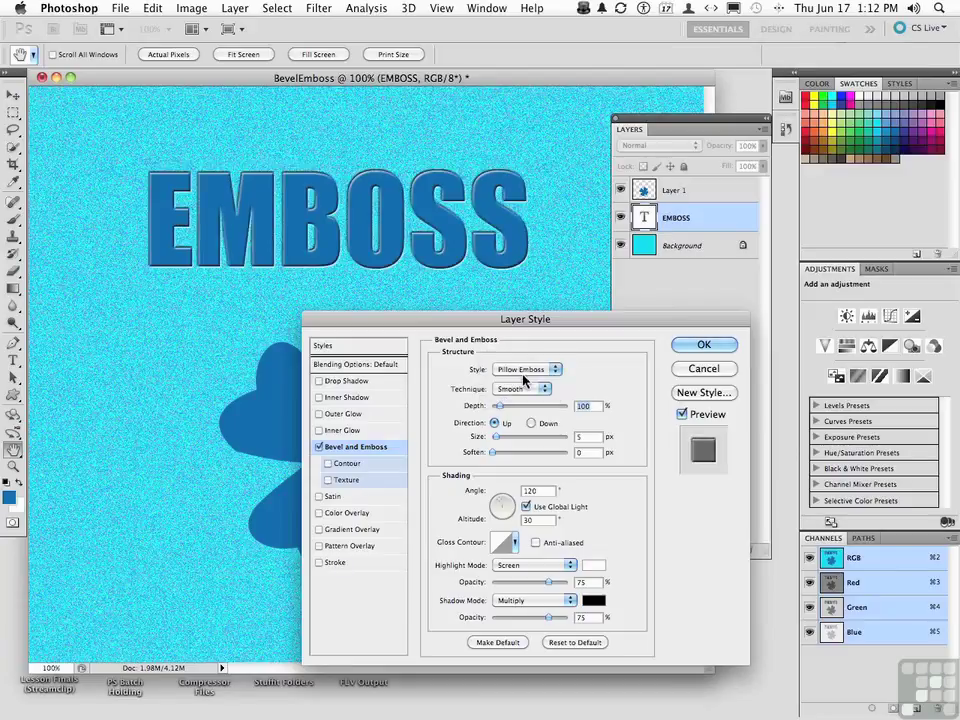
click(523, 371)
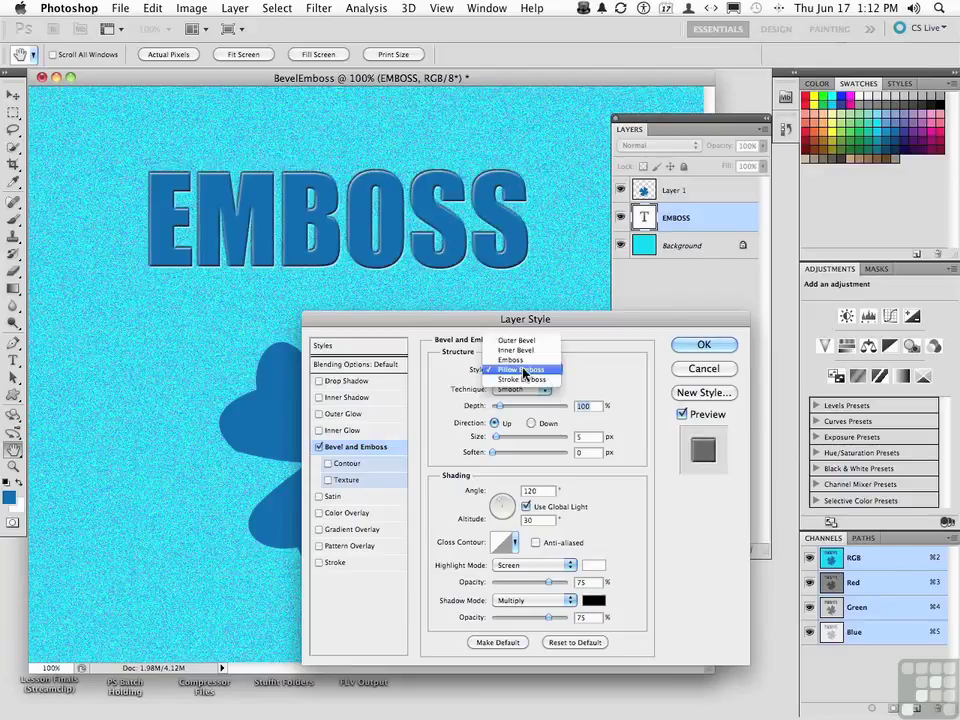
click(520, 340)
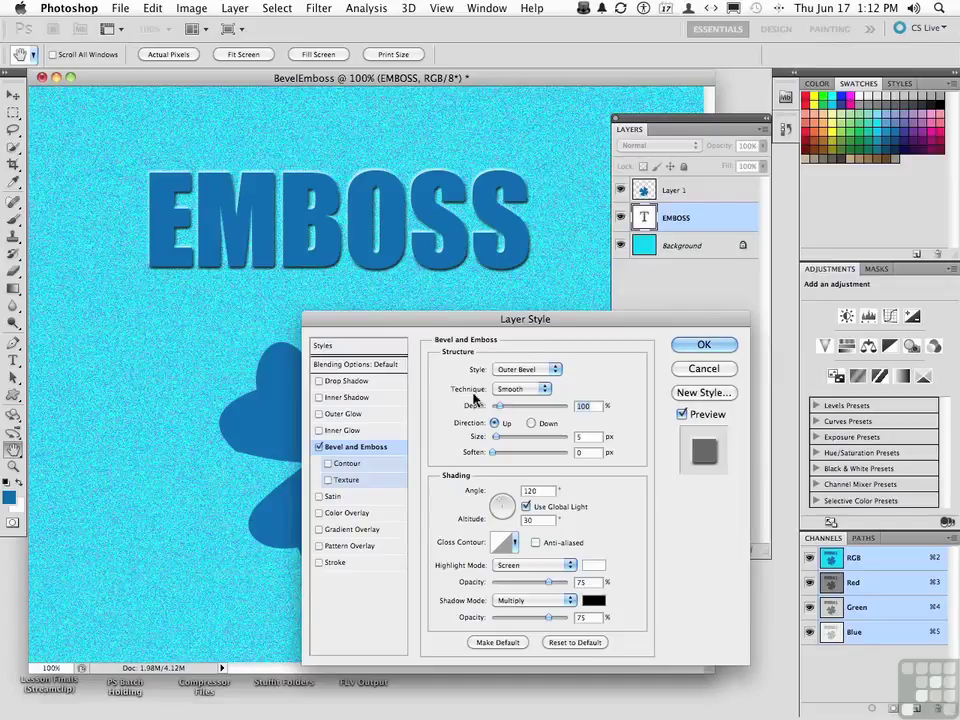
- Try Chisel Hard and Chisel Soft techniques, then return to Smooth
click(513, 392)
click(525, 398)
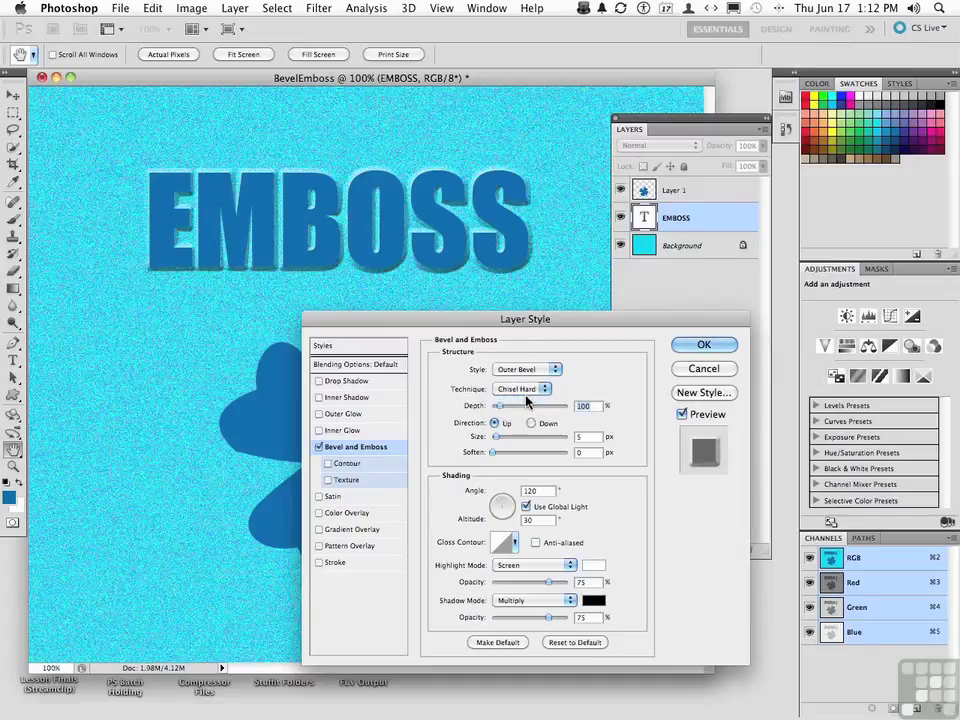
click(525, 389)
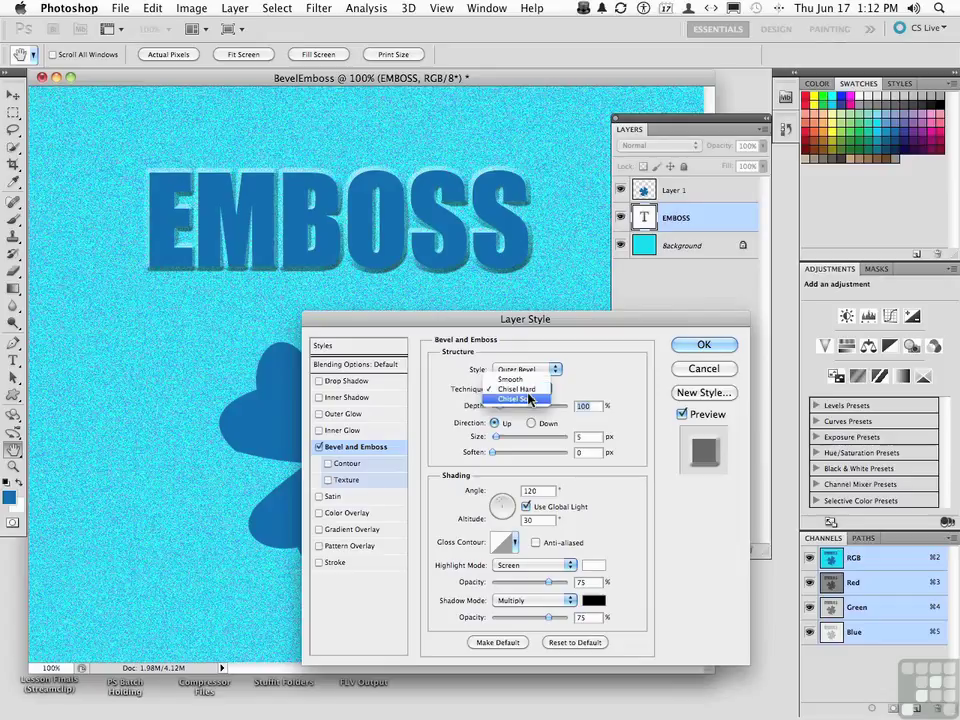
click(522, 400)
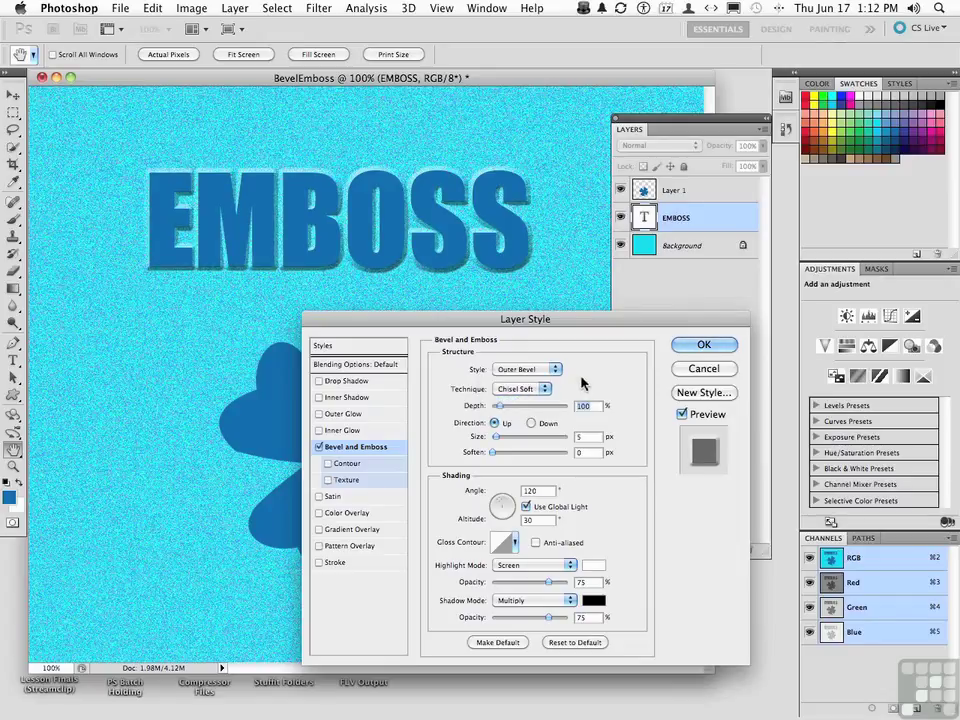
click(535, 389)
click(533, 371)
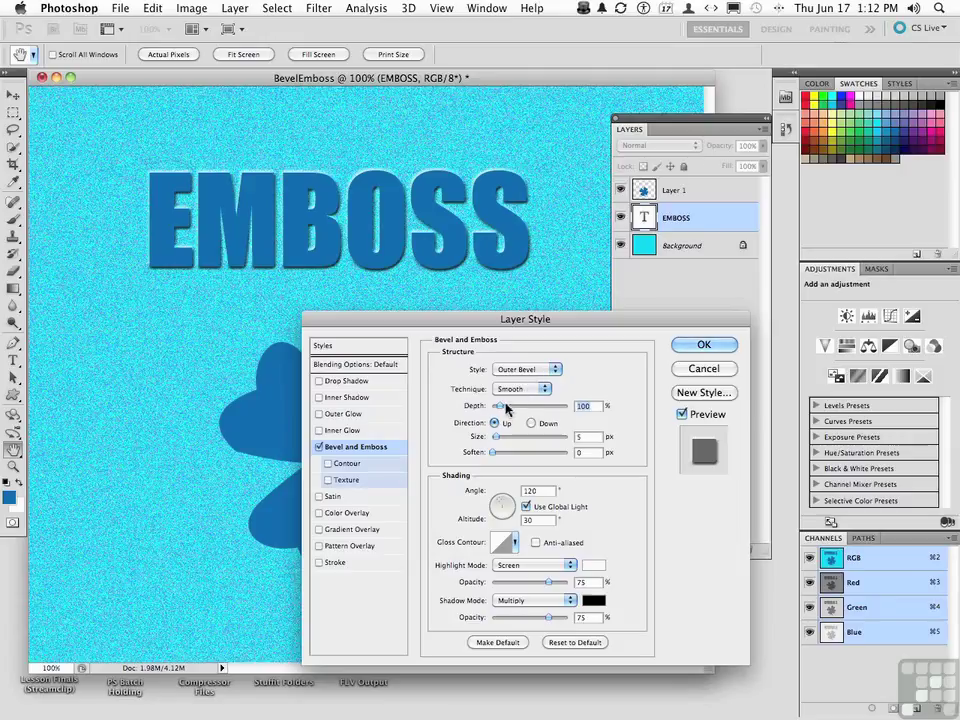
- Raise bevel depth to 261%, enlarge its size and soften it slightly
drag(498, 406, 513, 407)
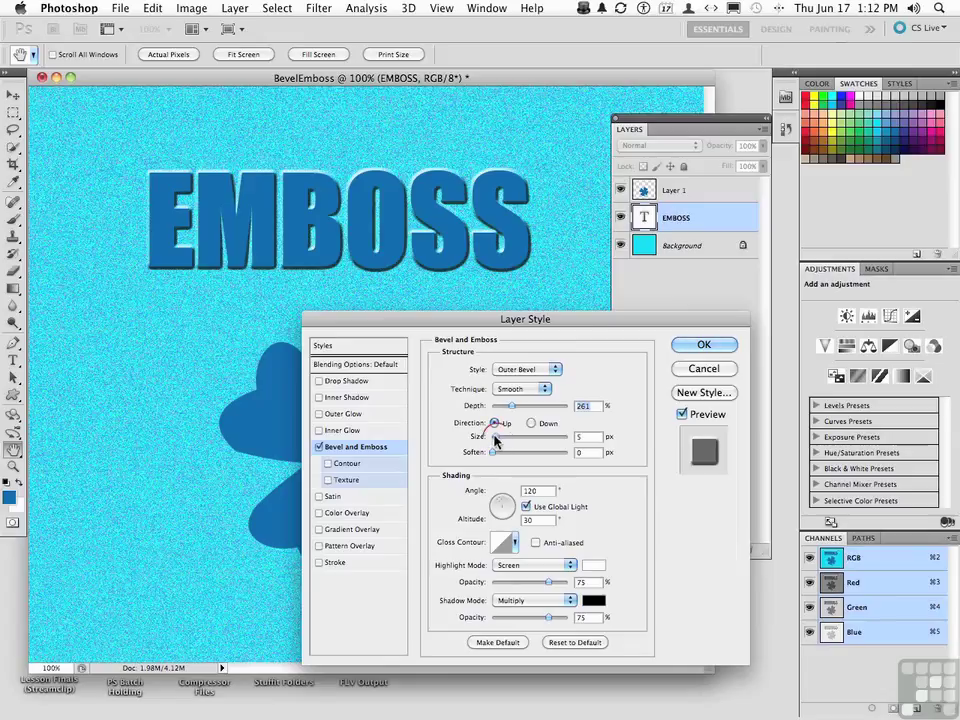
drag(494, 437, 499, 438)
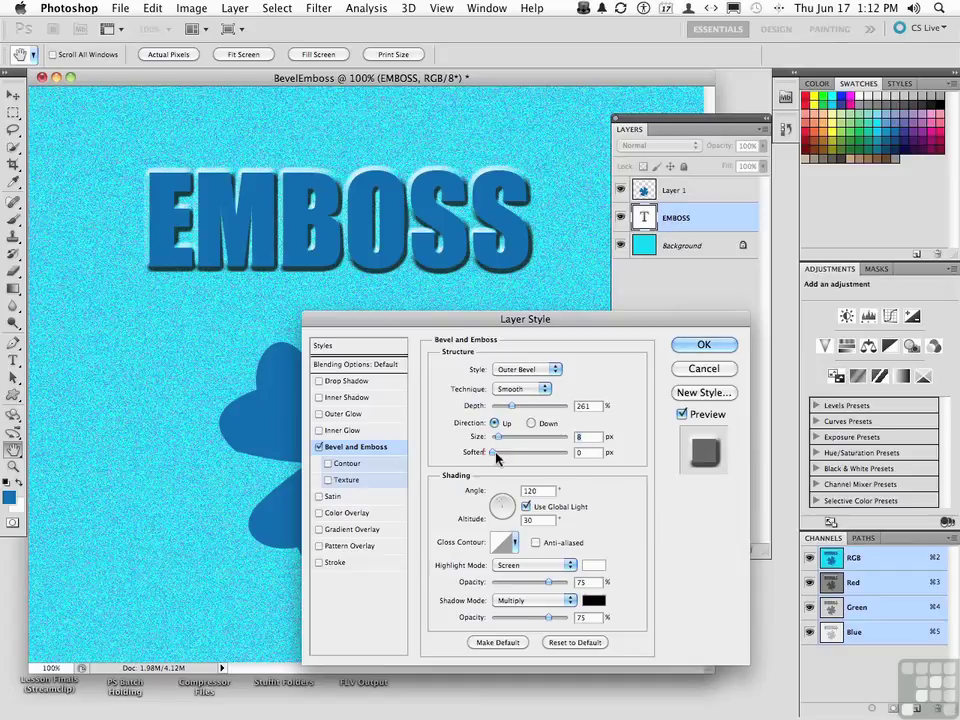
drag(494, 452, 498, 455)
- Choose the Linear gloss contour and set Highlight and Shadow opacity to 100%
click(514, 542)
click(480, 578)
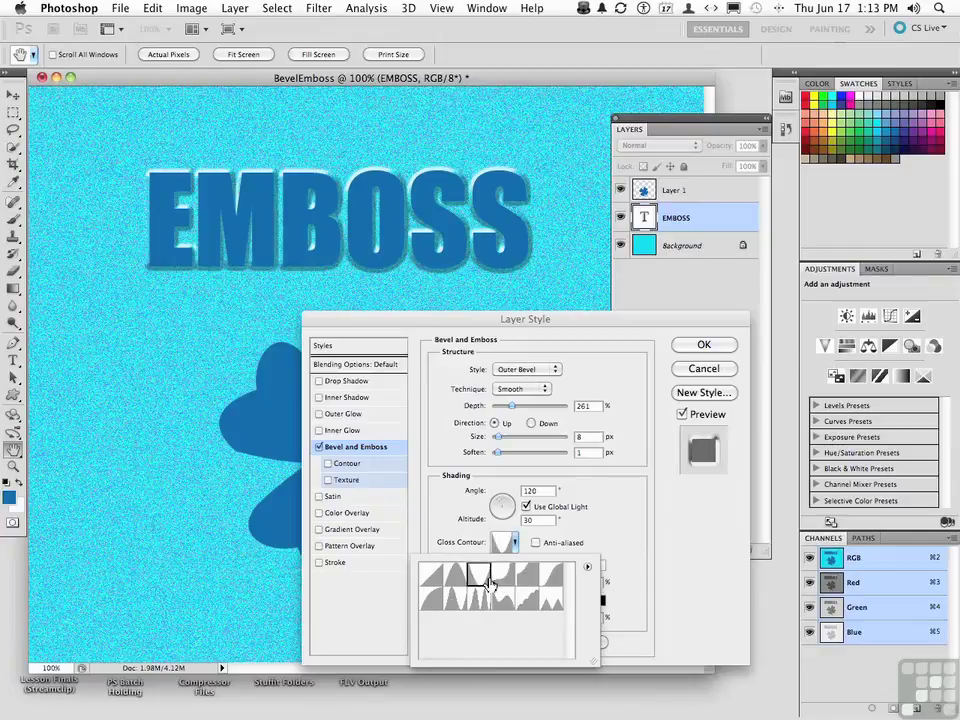
click(433, 576)
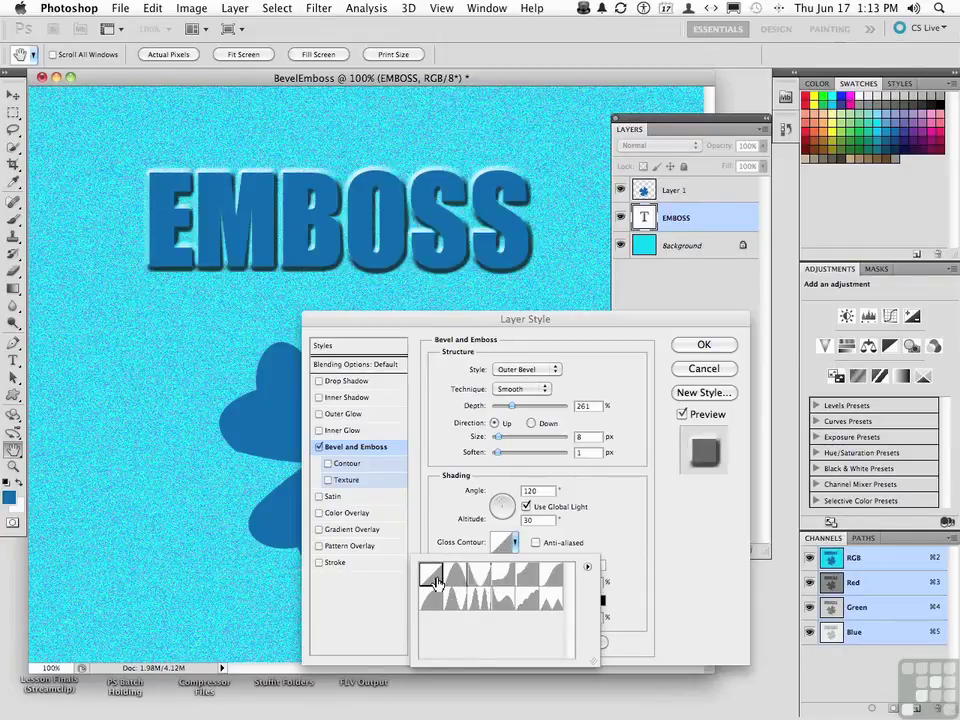
click(647, 546)
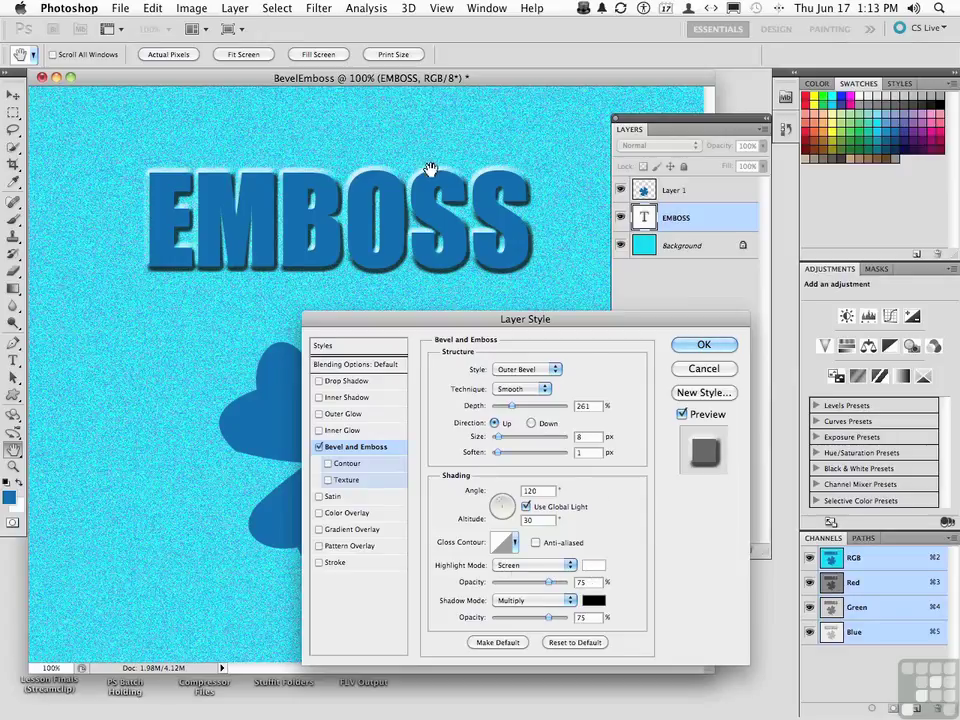
drag(548, 581, 570, 583)
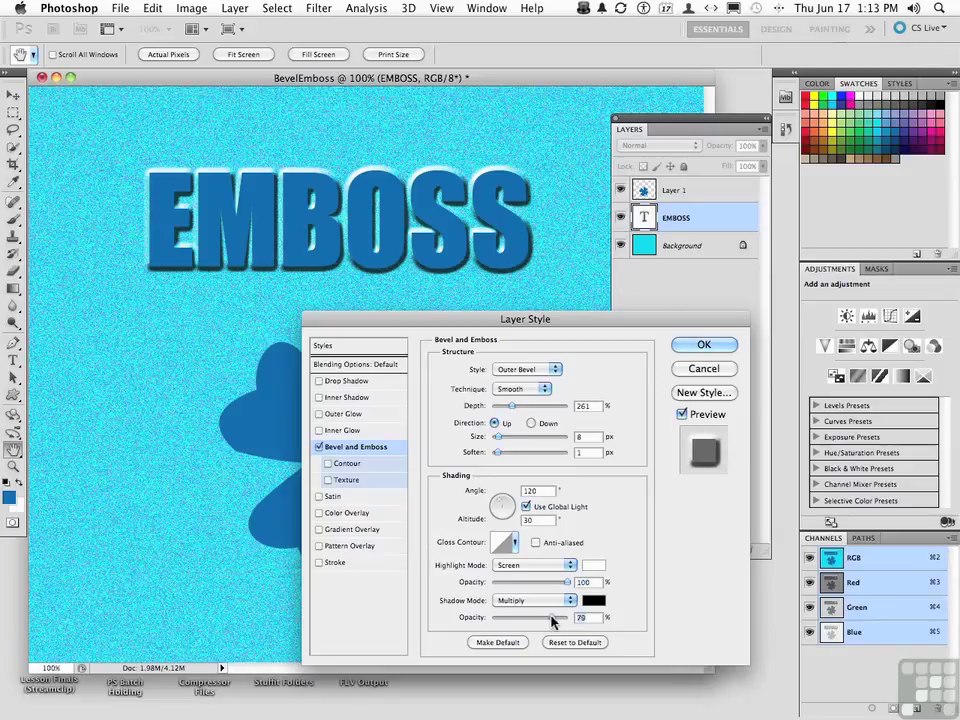
drag(548, 618, 585, 620)
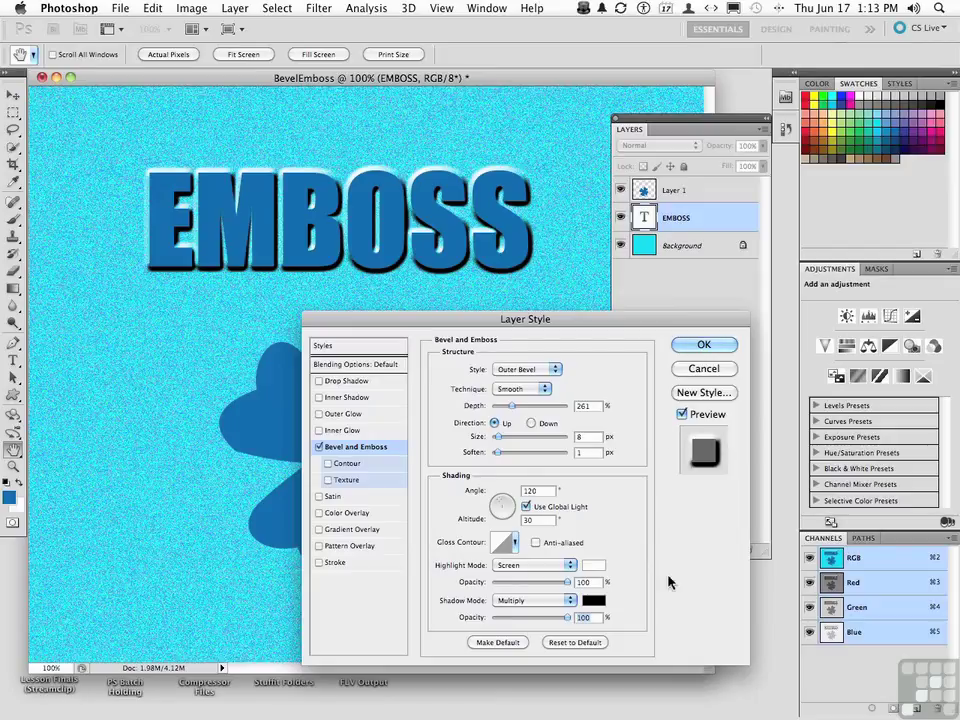
- Confirm the Bevel and Emboss style on the EMBOSS layer
click(703, 346)
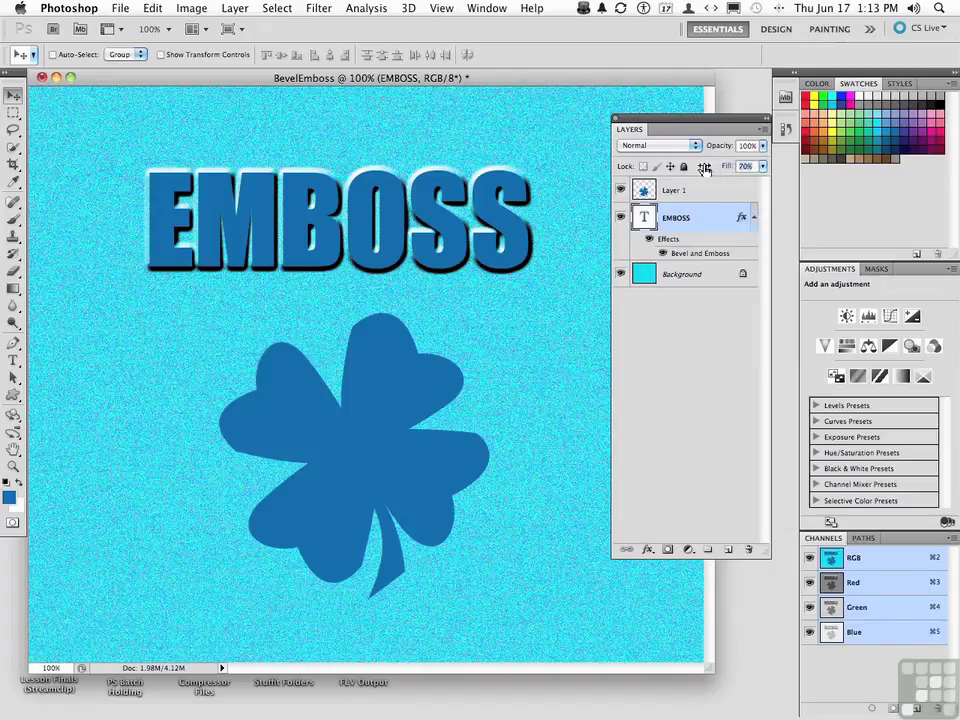
- Lower the EMBOSS layer's Fill to 0%
drag(726, 166, 600, 166)
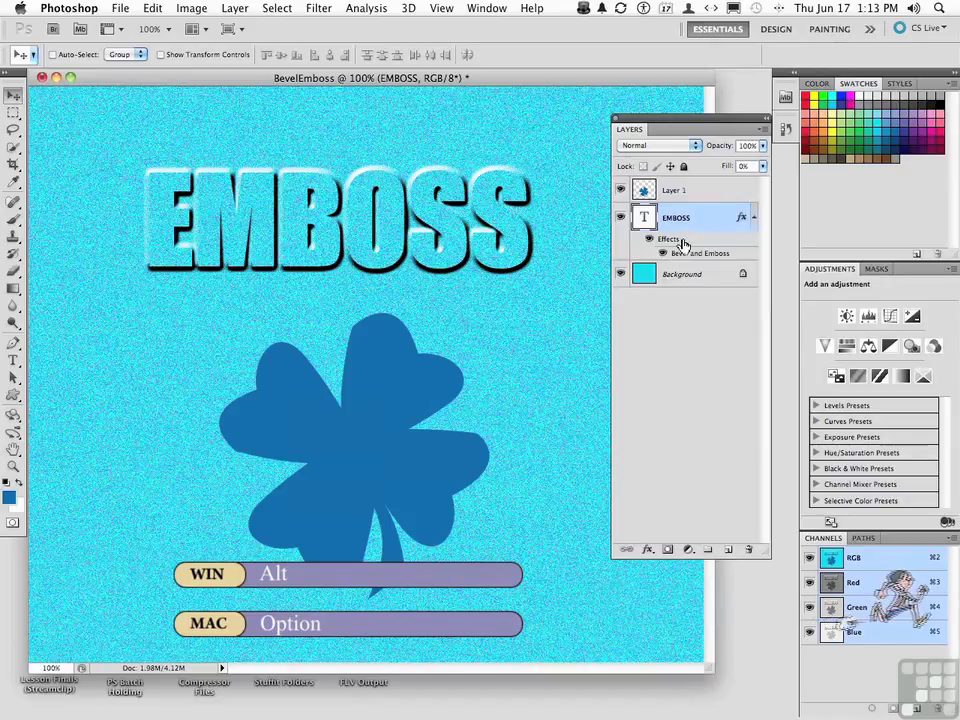
- Copy EMBOSS's Bevel and Emboss onto Layer 1 and set Layer 1's Fill to 0%
alt+drag(668, 239, 683, 200)
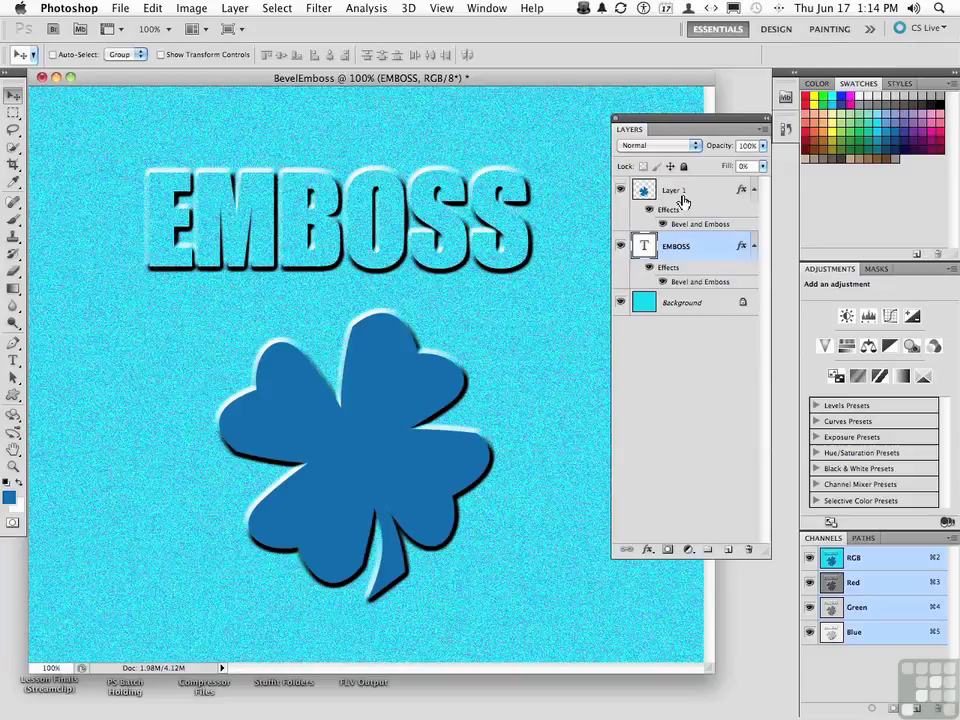
click(650, 203)
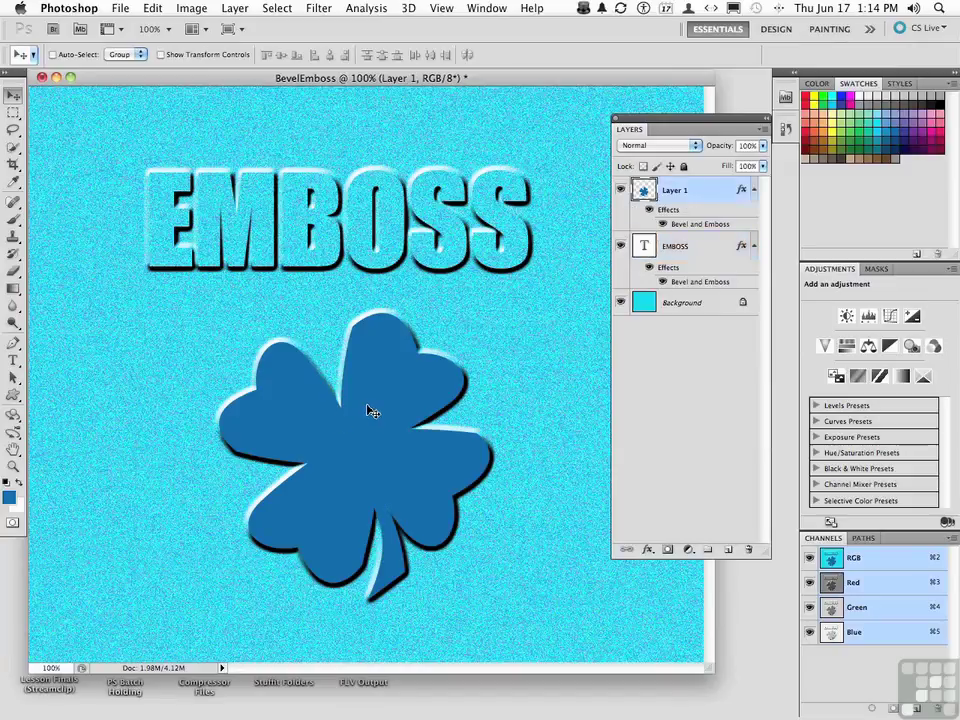
drag(726, 172, 631, 167)
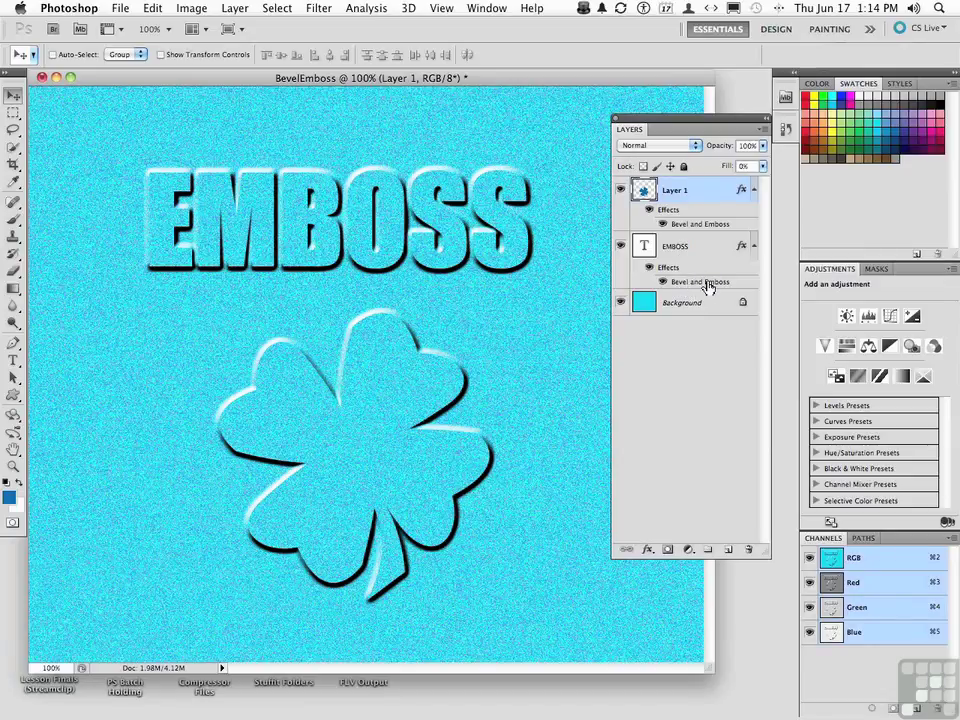
- Reopen EMBOSS's Bevel and Emboss settings and set Direction to Down
double_click(714, 283)
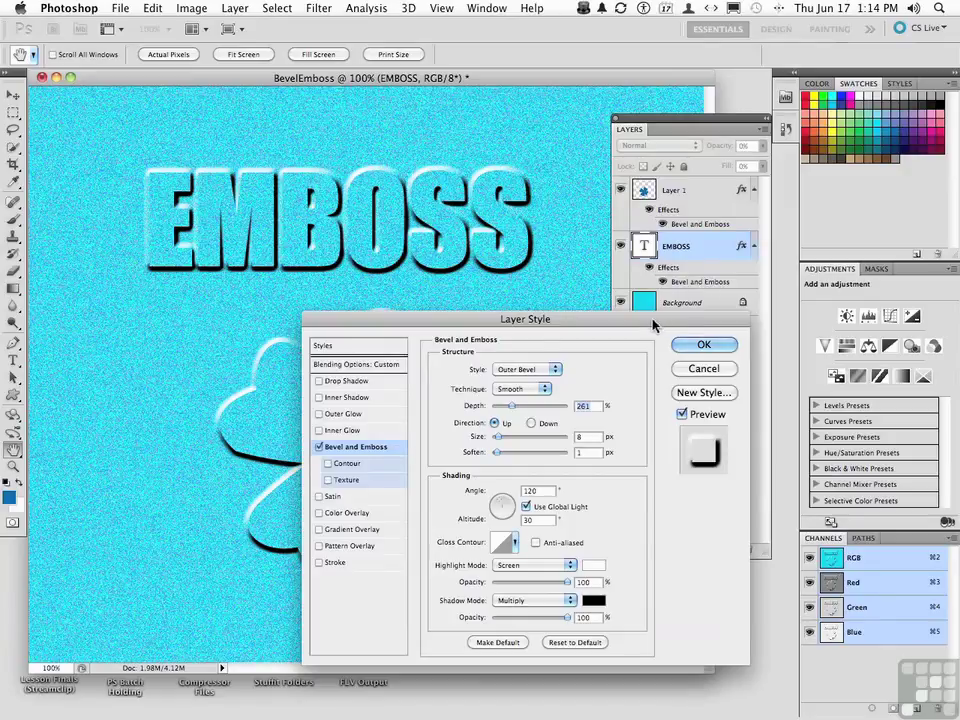
drag(666, 317, 671, 309)
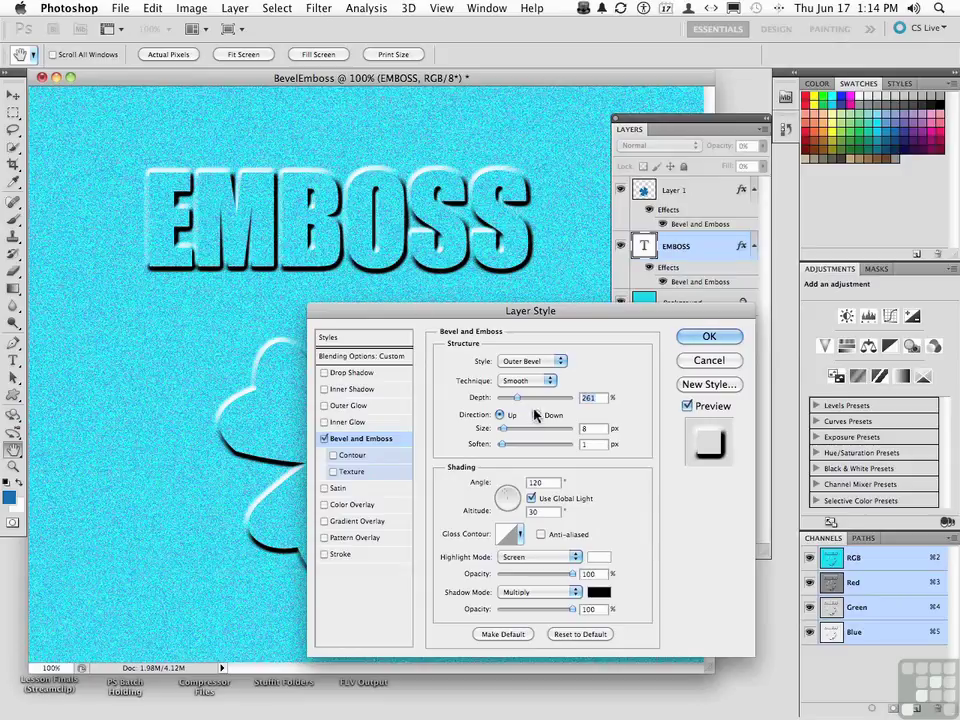
click(537, 415)
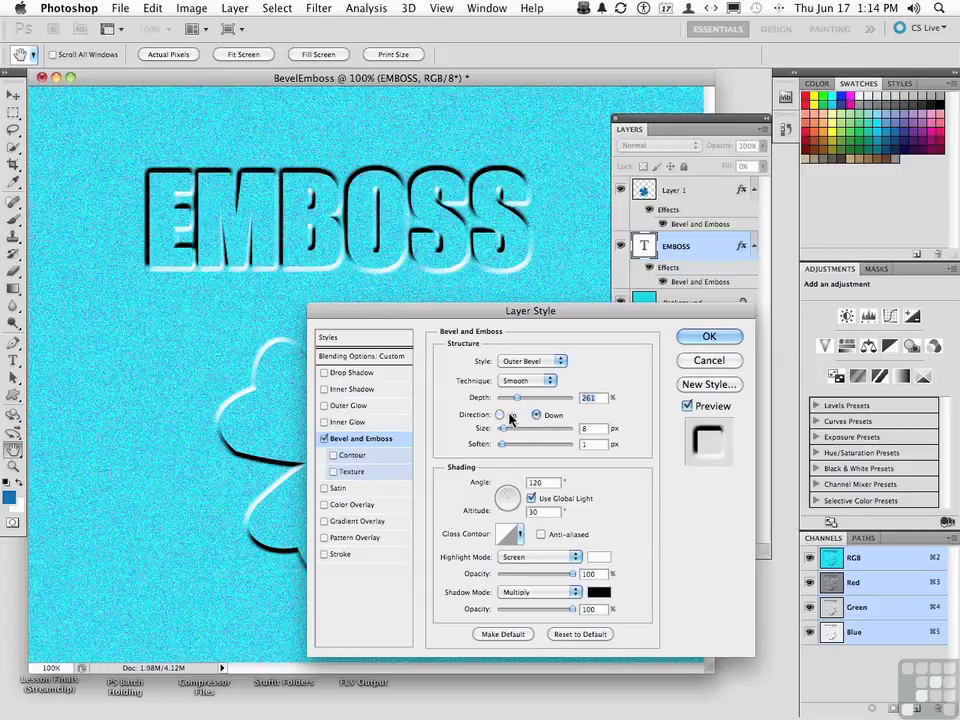
click(500, 415)
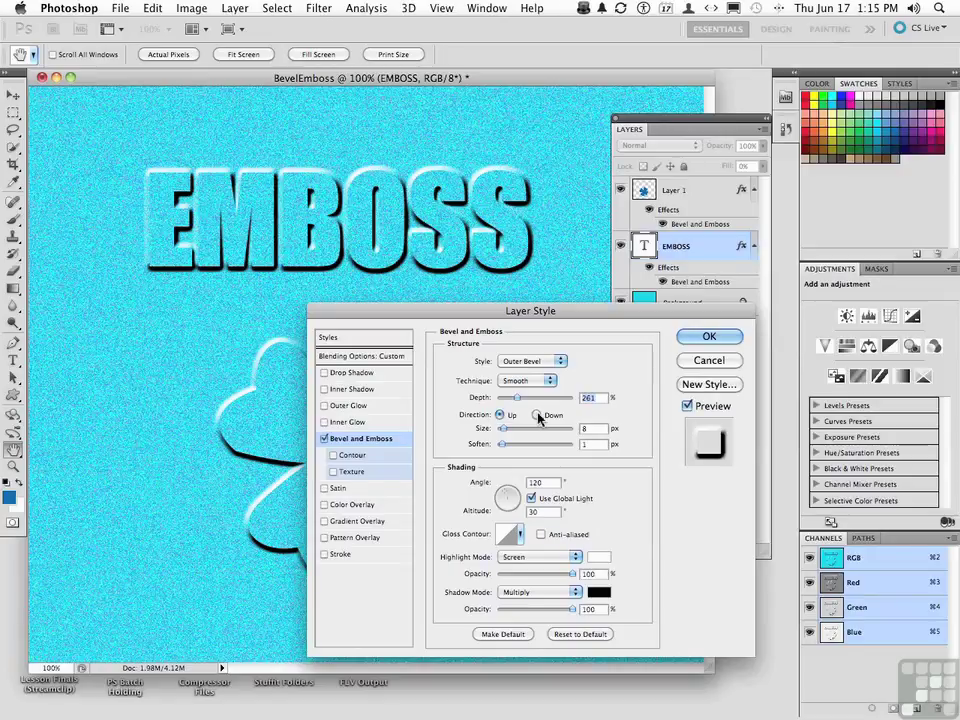
click(537, 415)
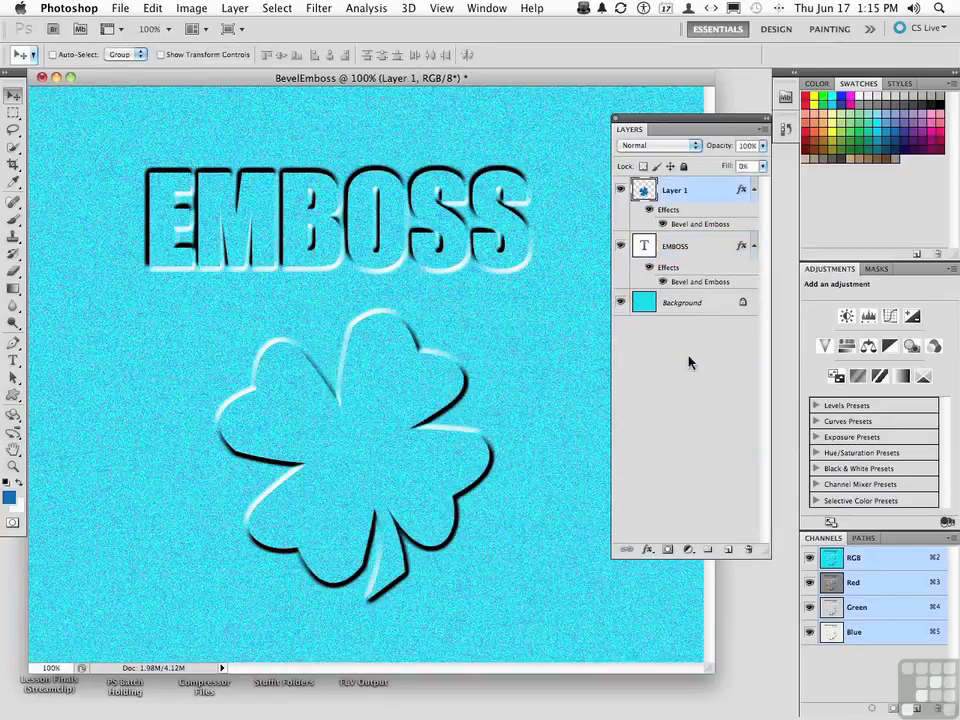
- Reopen EMBOSS's bevel settings and toggle Direction, ending on Up
click(686, 284)
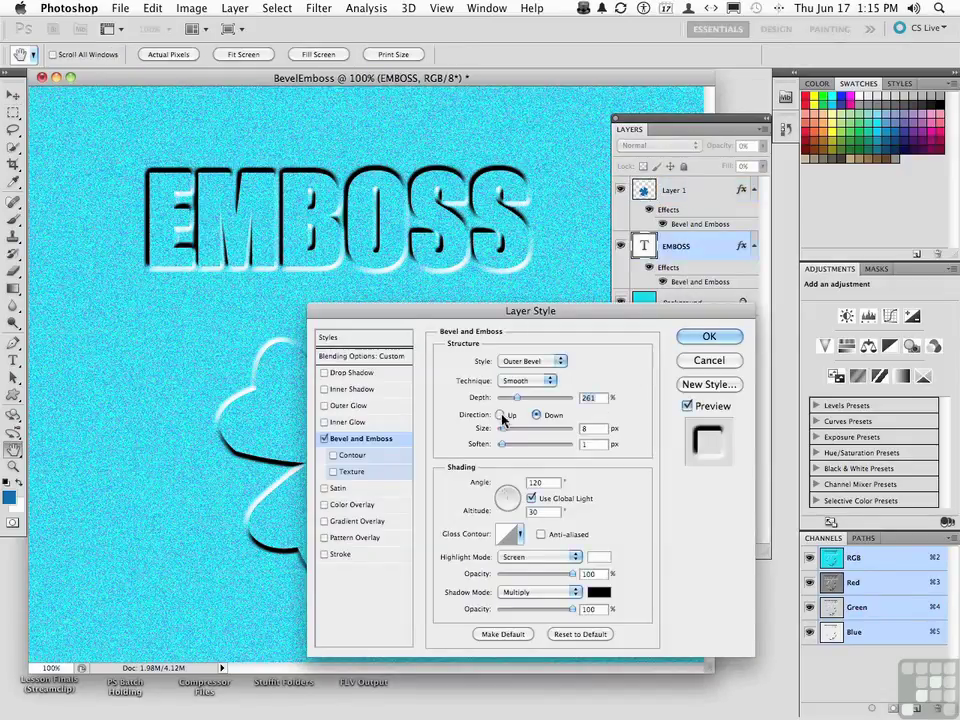
click(502, 414)
click(536, 415)
click(499, 415)
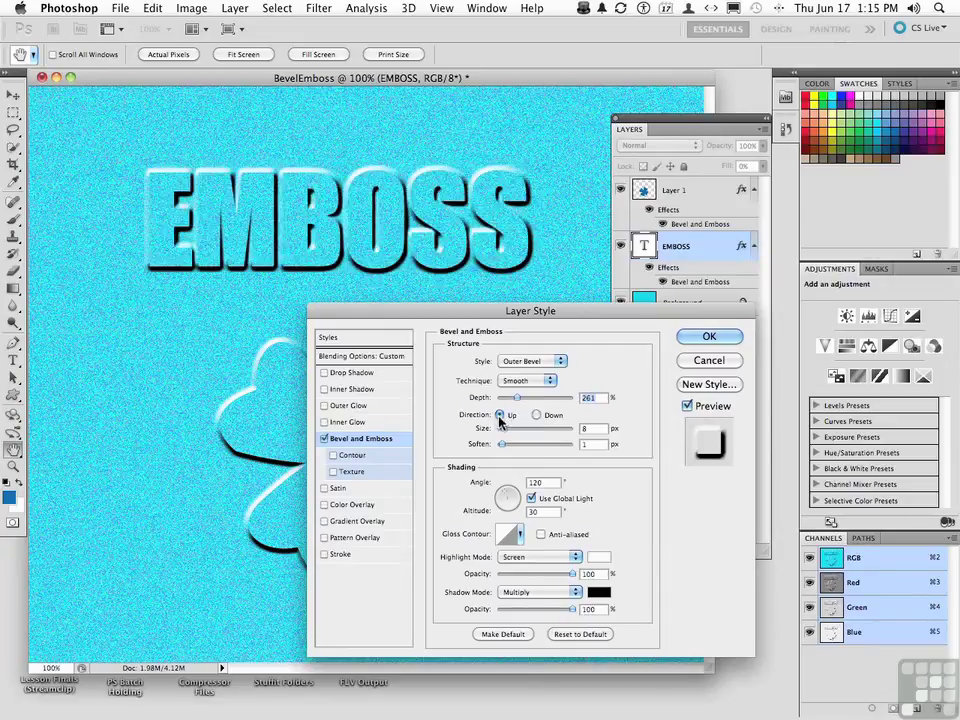